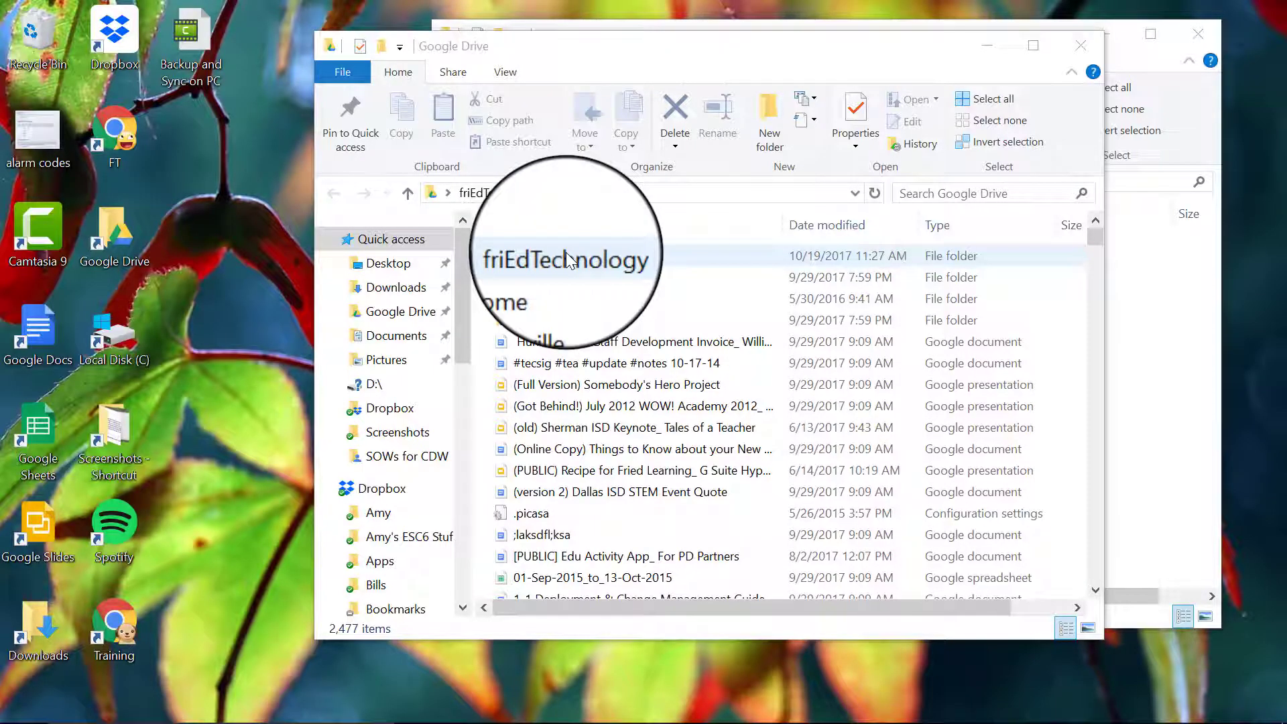
# Close the Google Drive and Dropbox Apps File Explorer windows, leaving only the desktop.
pyautogui.click(1076, 46)
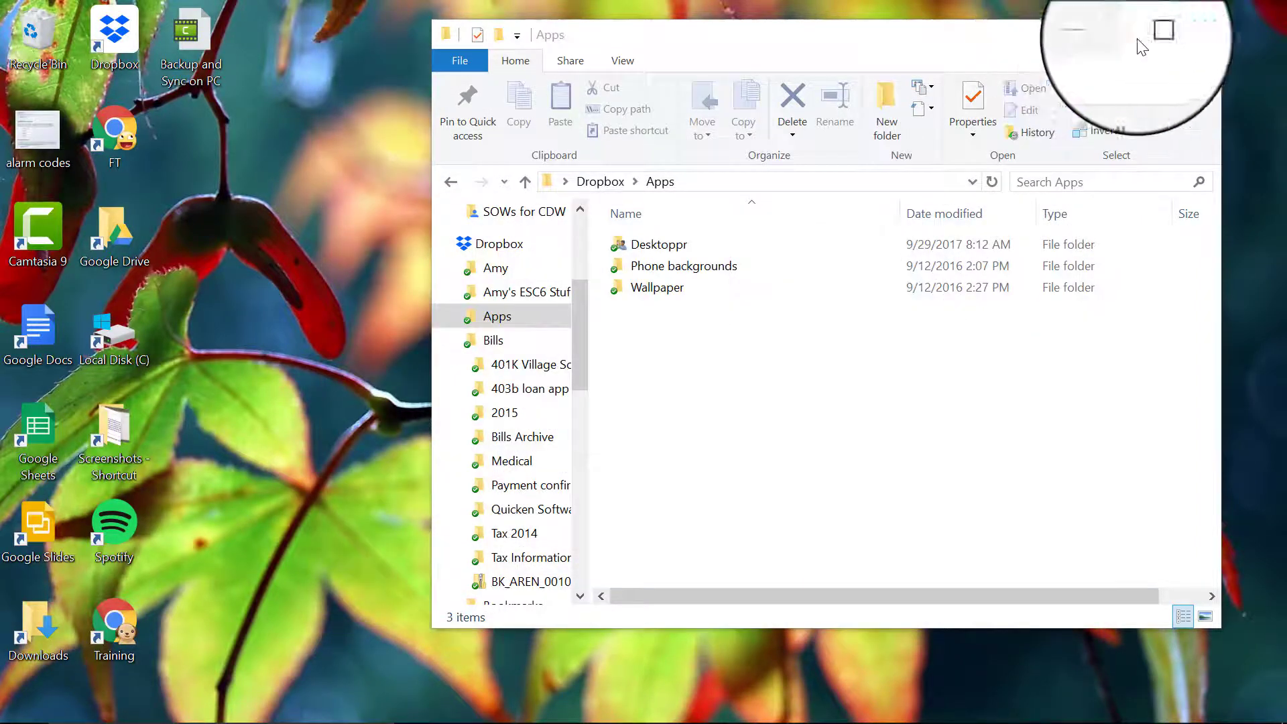
pyautogui.click(1194, 34)
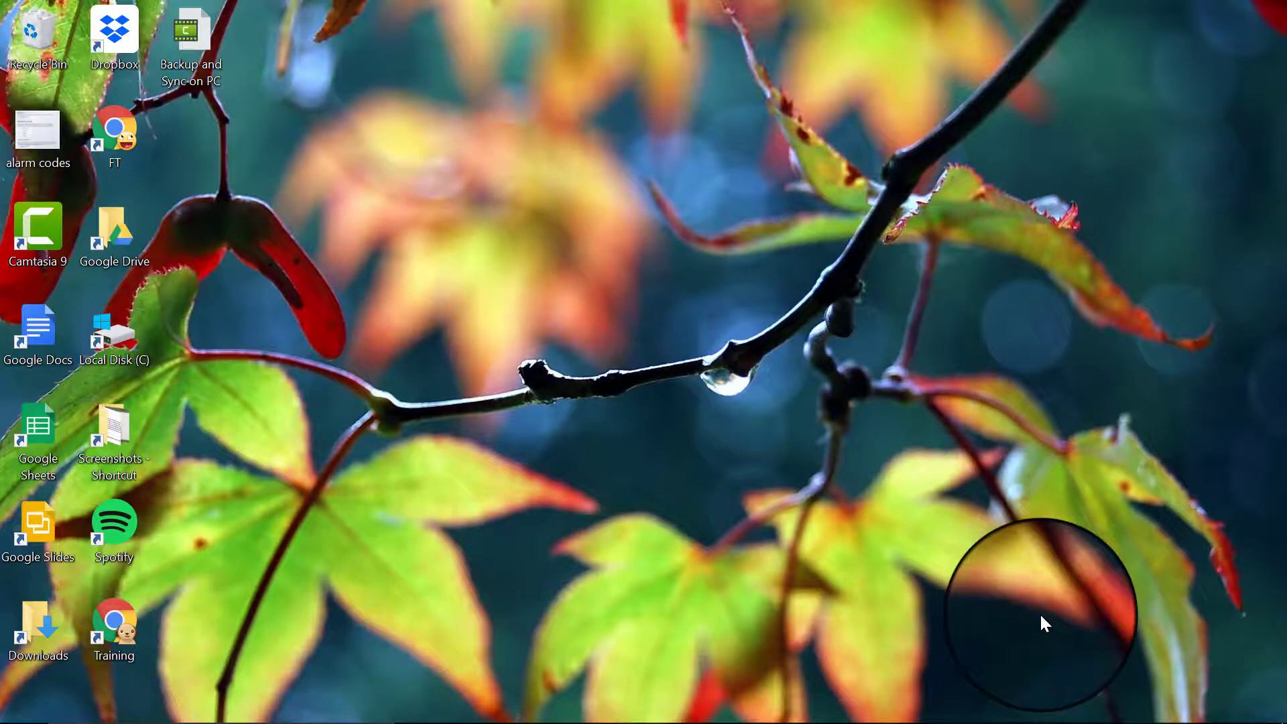
# Open the local Google Drive folder, with its 2,477 items, from the Backup and Sync tray icon.
pyautogui.moveTo(1037, 719)
pyautogui.click(1010, 702)
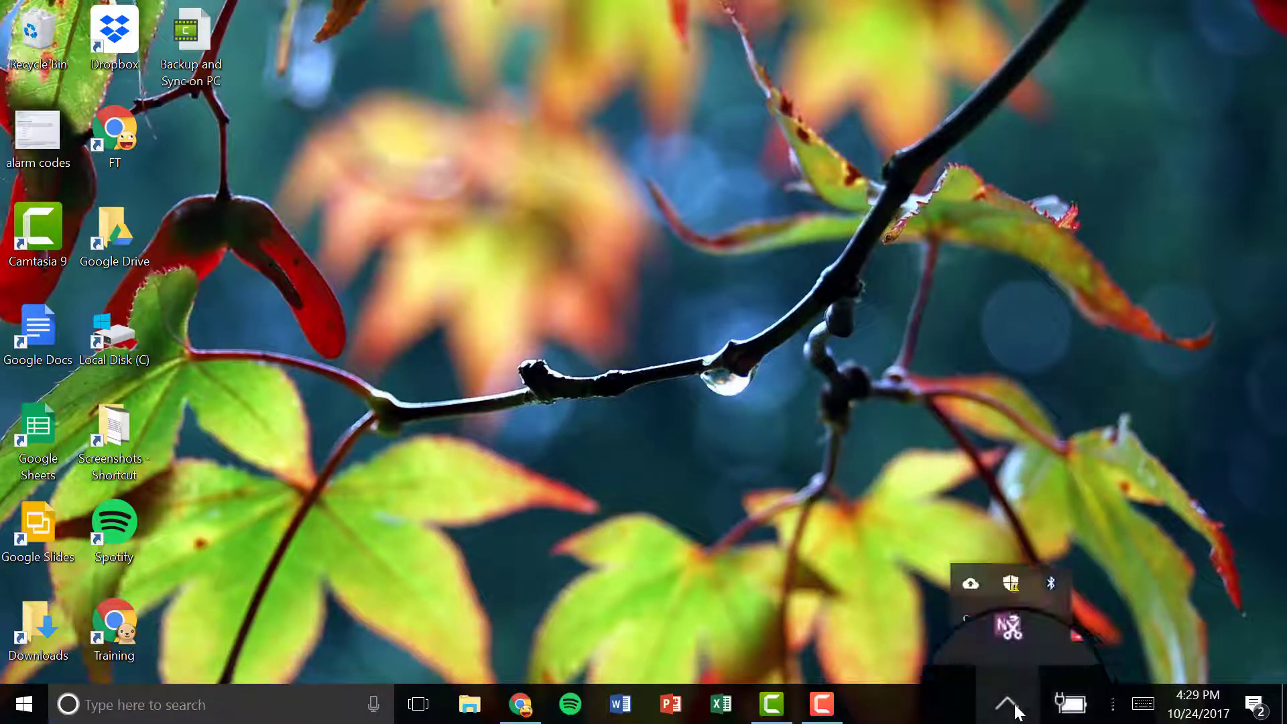
pyautogui.click(975, 586)
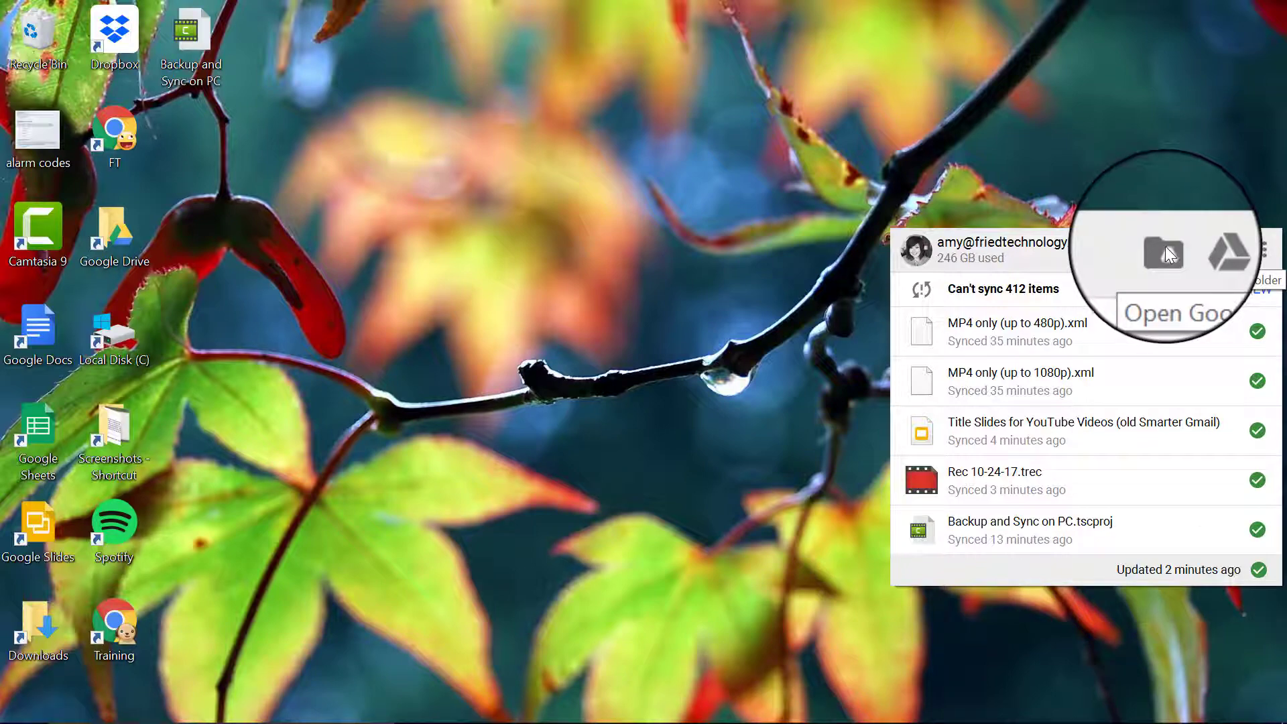
pyautogui.click(1165, 247)
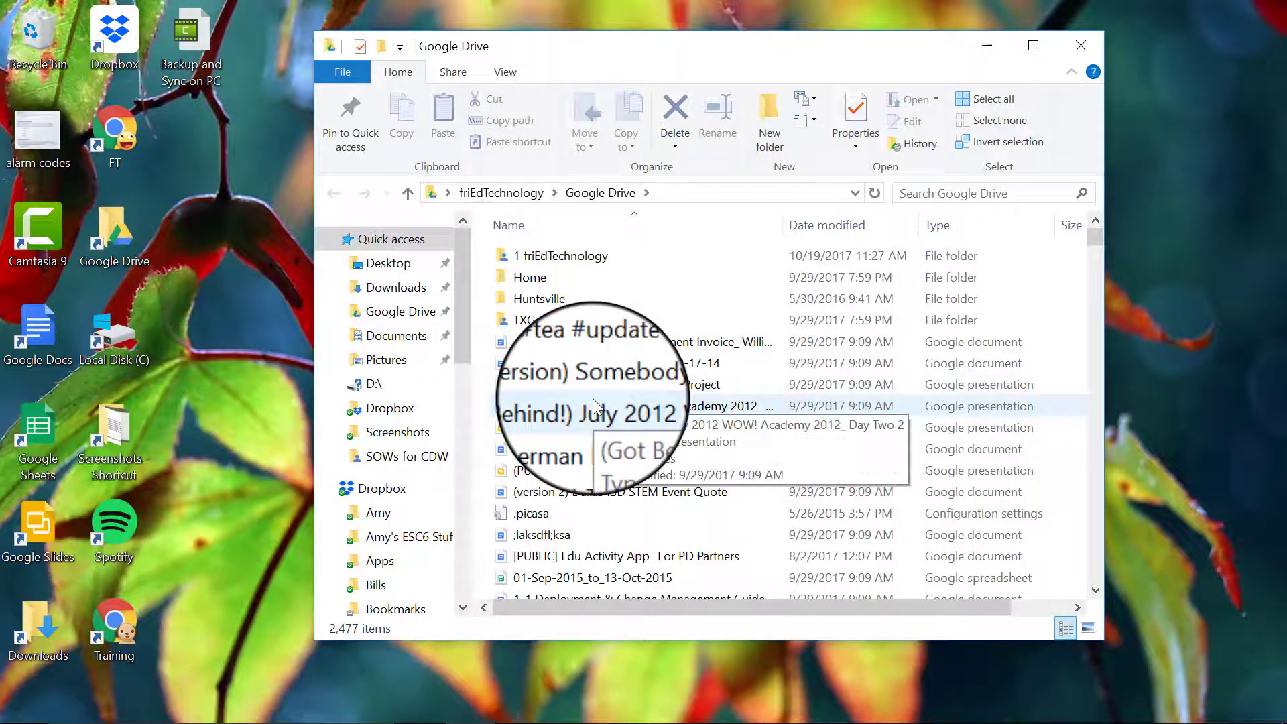
pyautogui.scroll(-1, 595, 406)
pyautogui.scroll(-4, 595, 406)
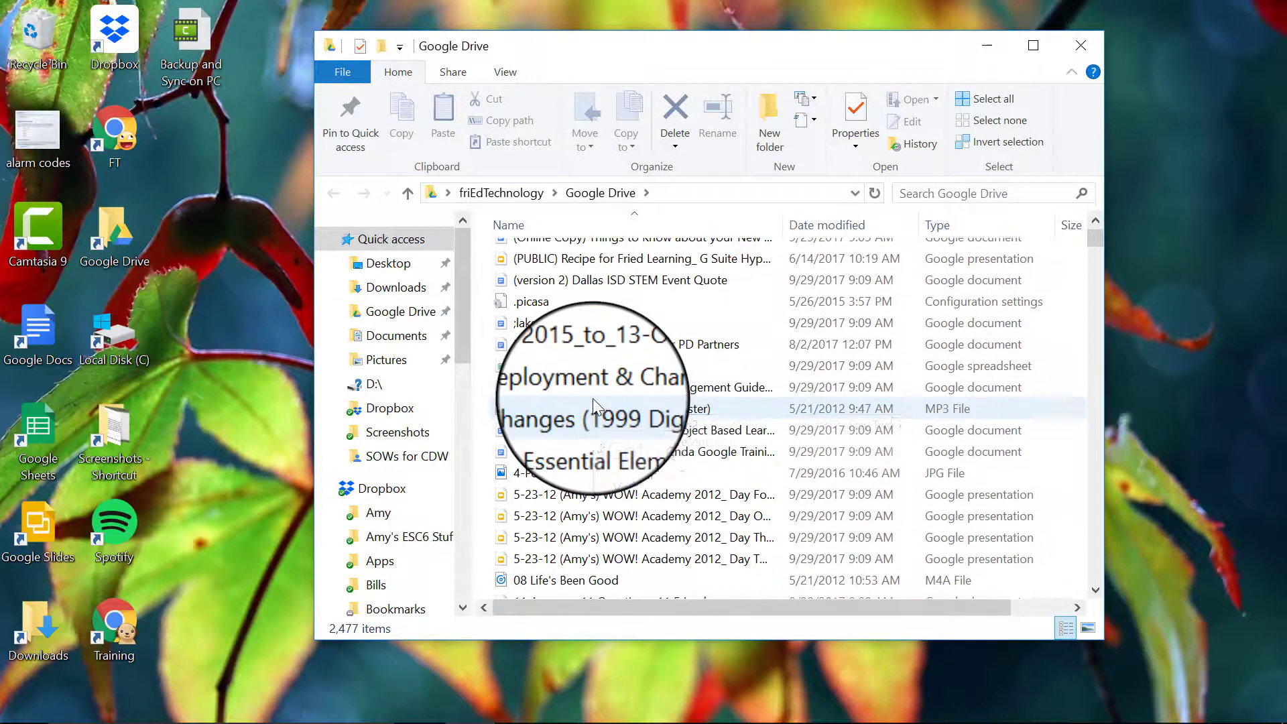
pyautogui.scroll(-1, 596, 405)
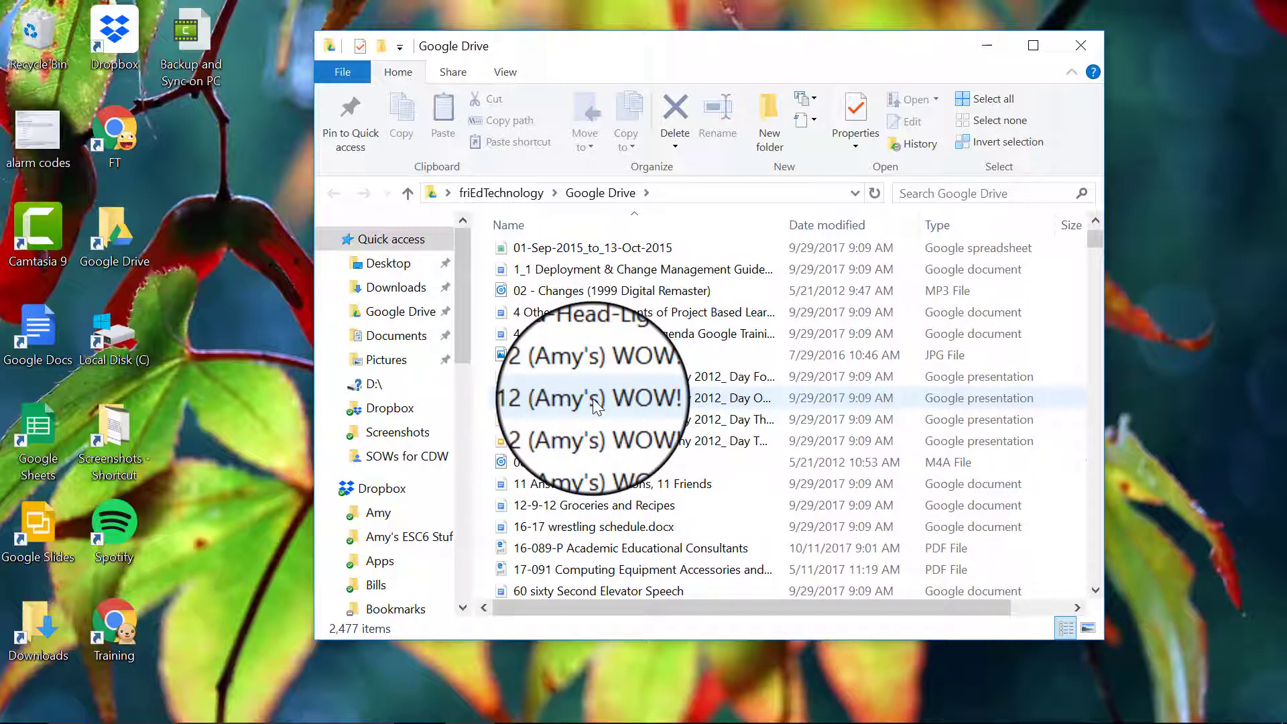
pyautogui.scroll(1, 660, 409)
pyautogui.scroll(2, 664, 412)
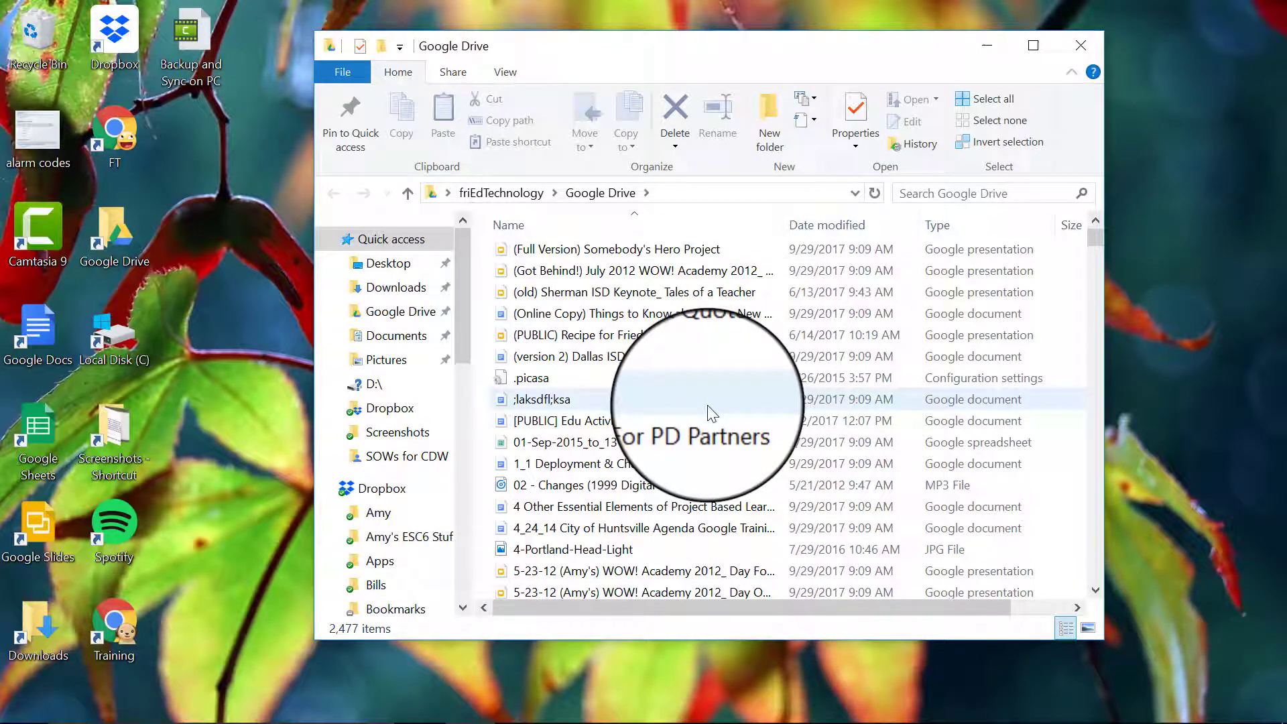
pyautogui.scroll(2, 711, 413)
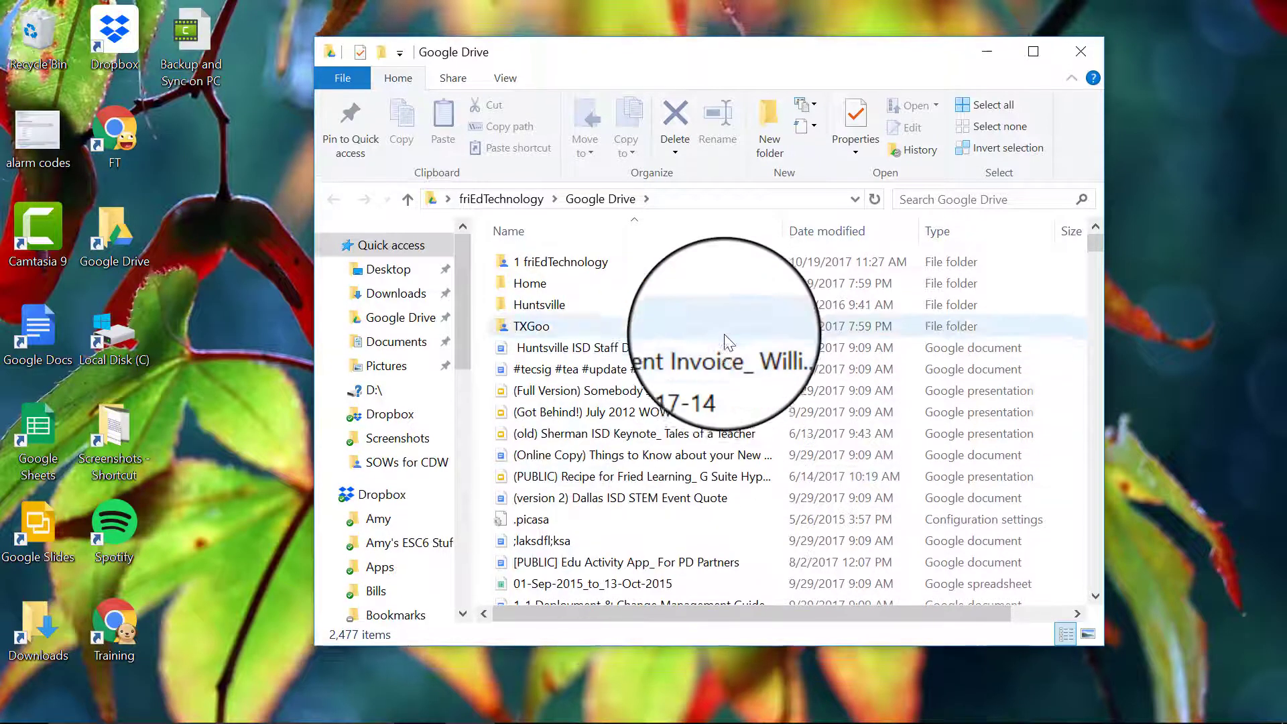
pyautogui.moveTo(1172, 719)
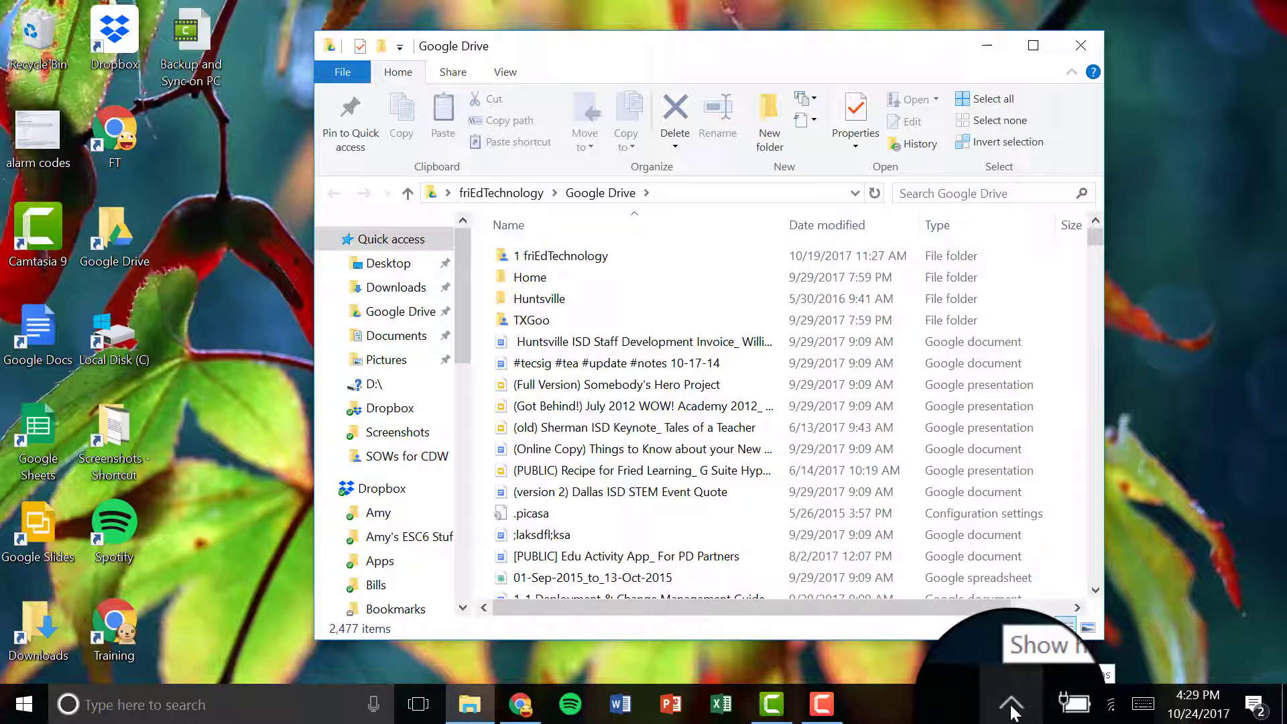
# Open Backup and Sync Preferences from the tray icon's options menu to view the three backed-up PC folders.
pyautogui.click(1011, 706)
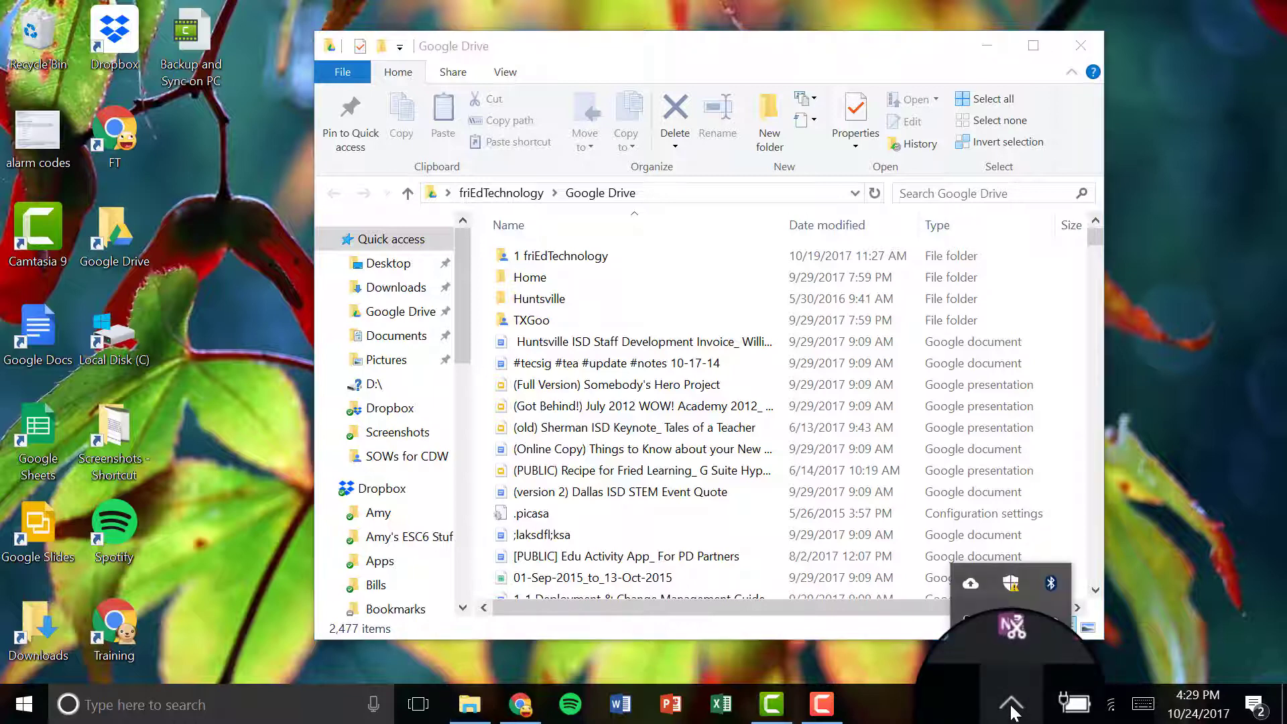
pyautogui.click(971, 581)
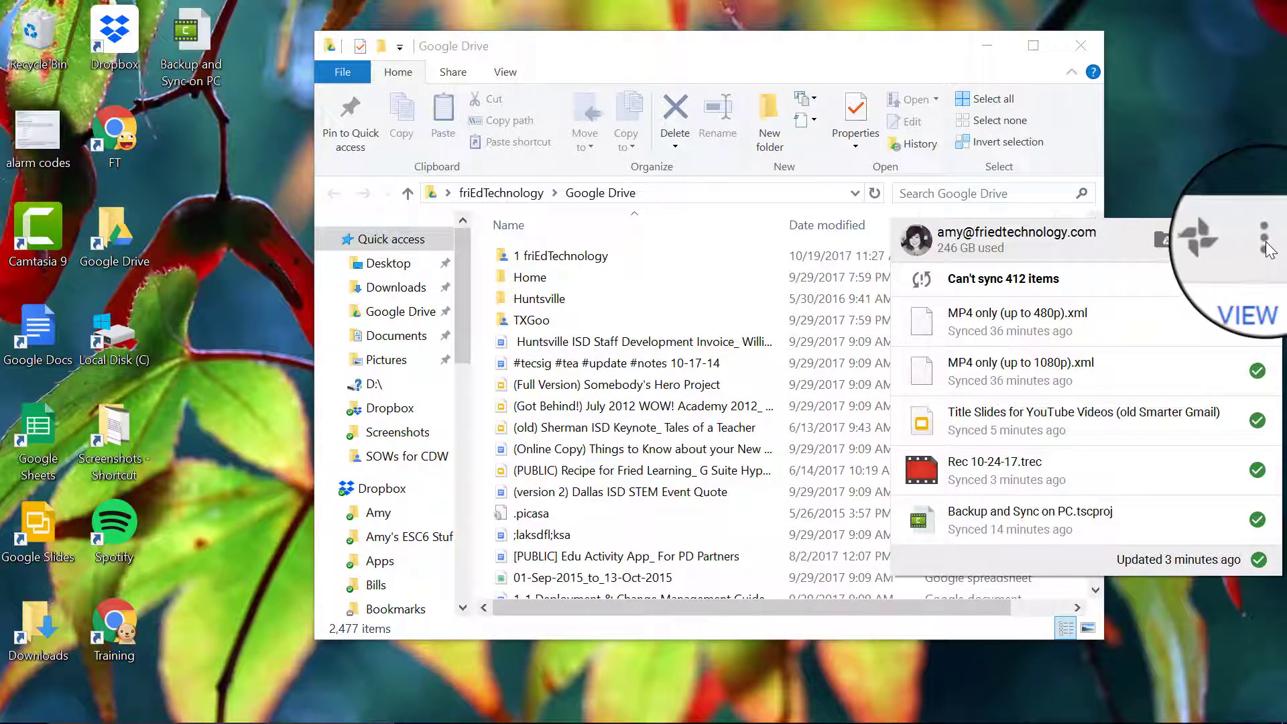
pyautogui.click(1267, 247)
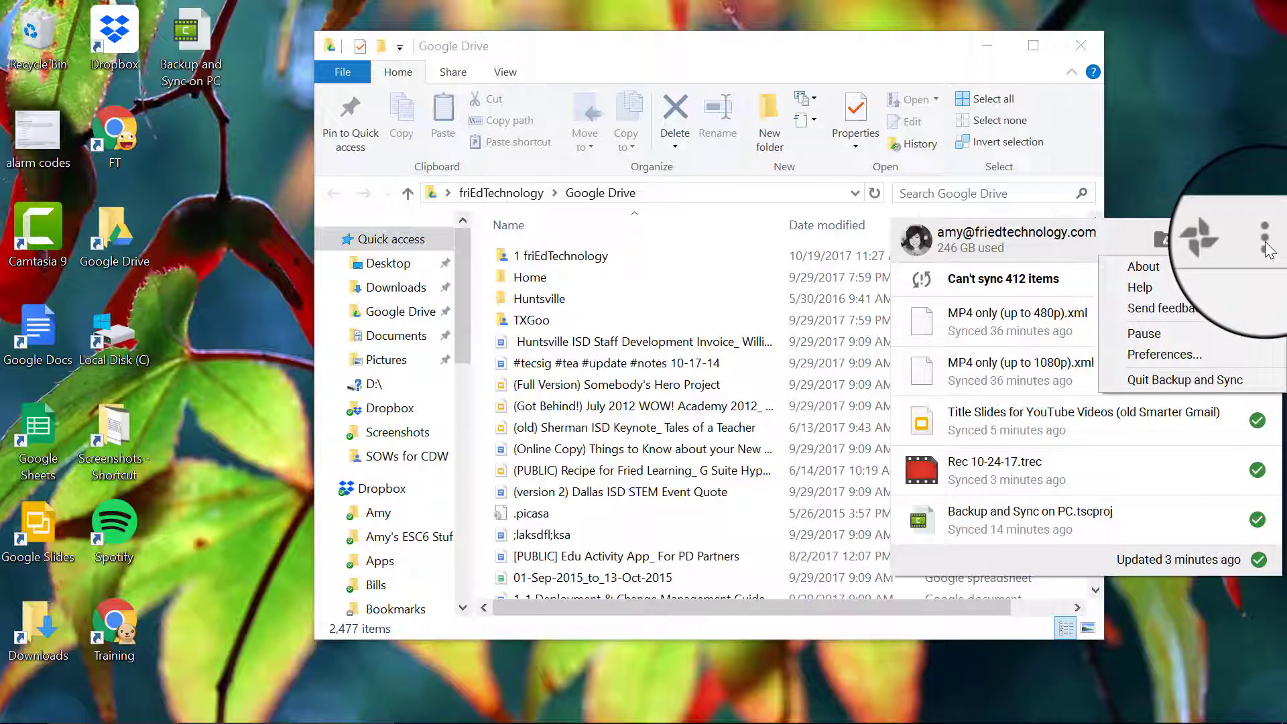
pyautogui.click(1197, 356)
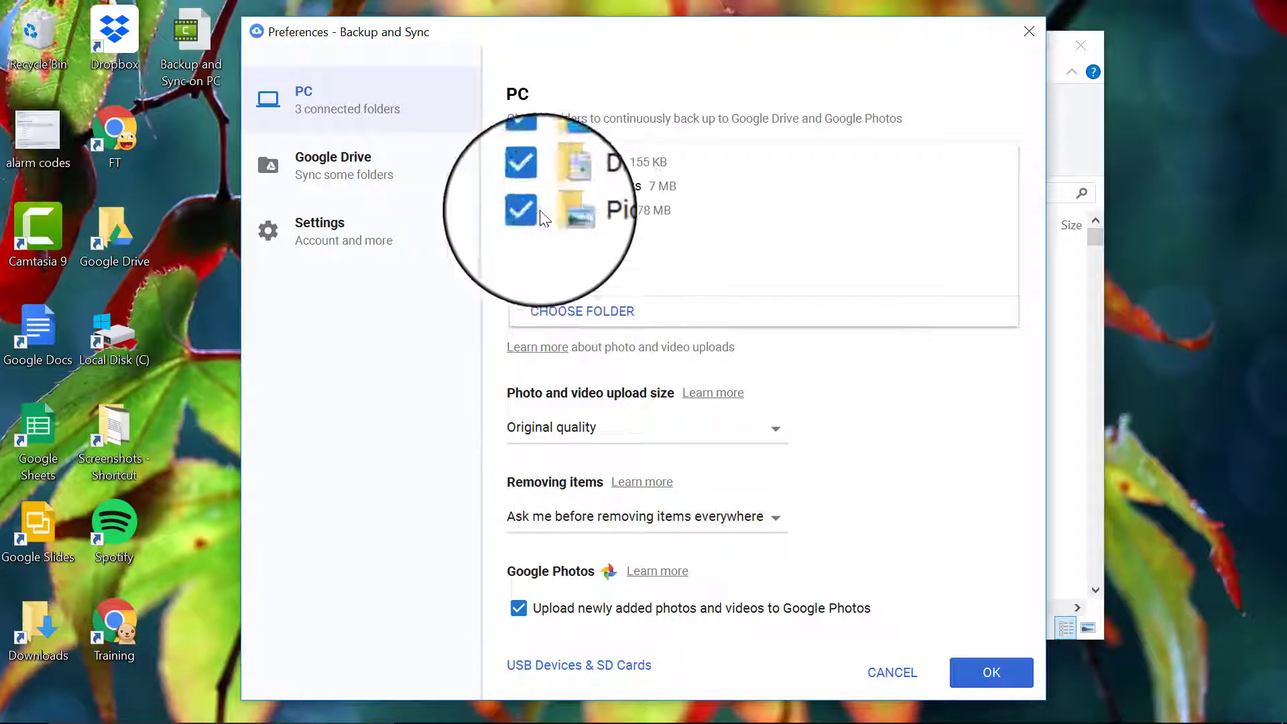
# Review the Google Drive sync folder choices, then the Settings section in Preferences.
pyautogui.click(333, 166)
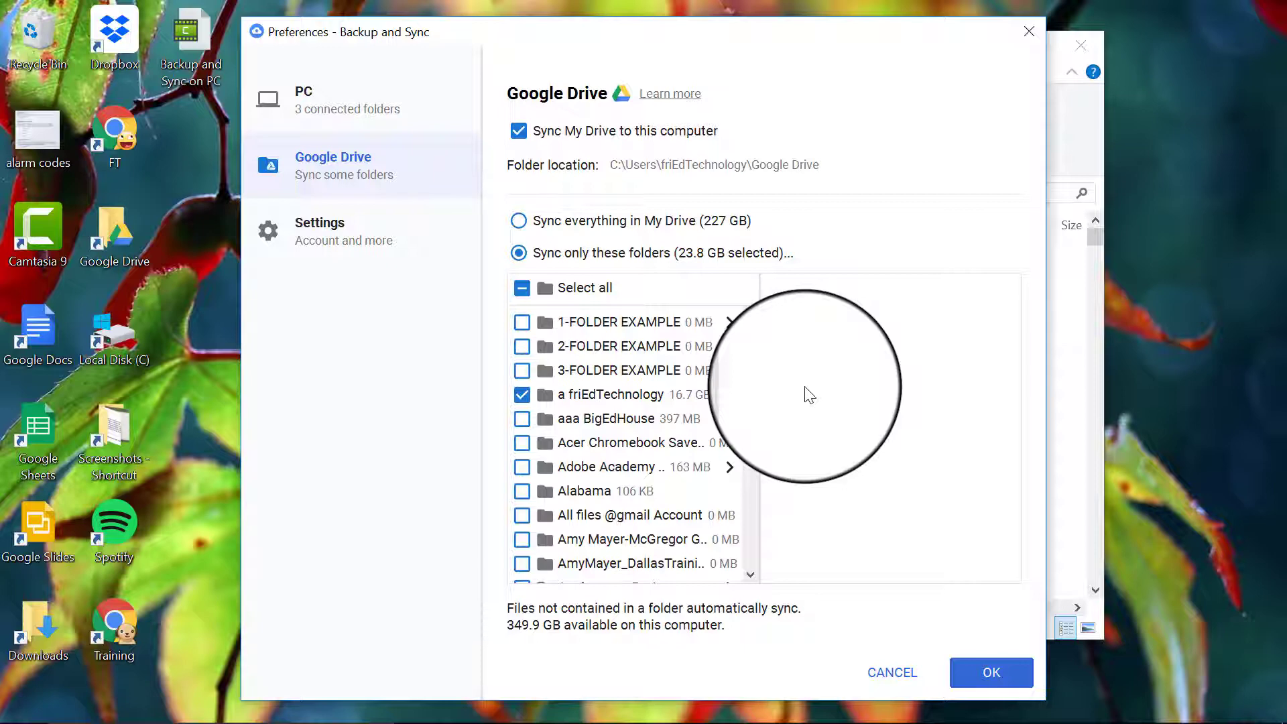
pyautogui.click(343, 227)
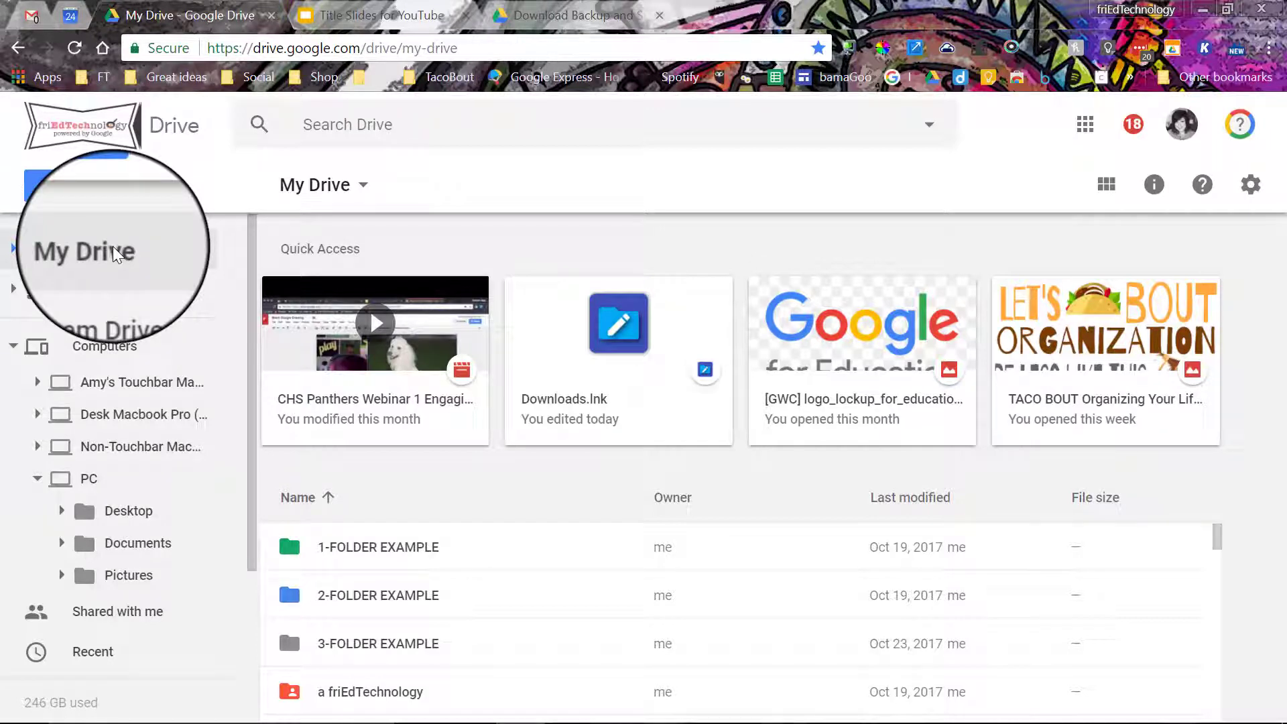
# In Google Drive, go to Computers, open the PC, then its Desktop folder.
pyautogui.click(41, 351)
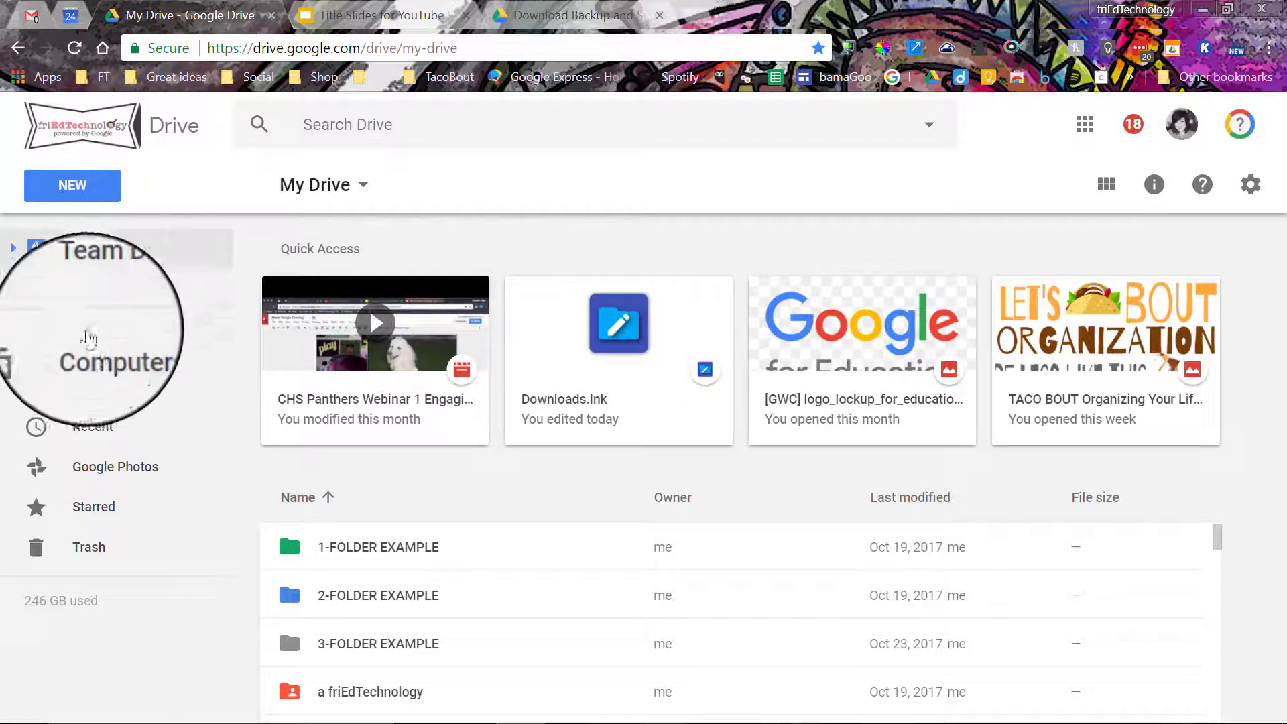
pyautogui.click(20, 347)
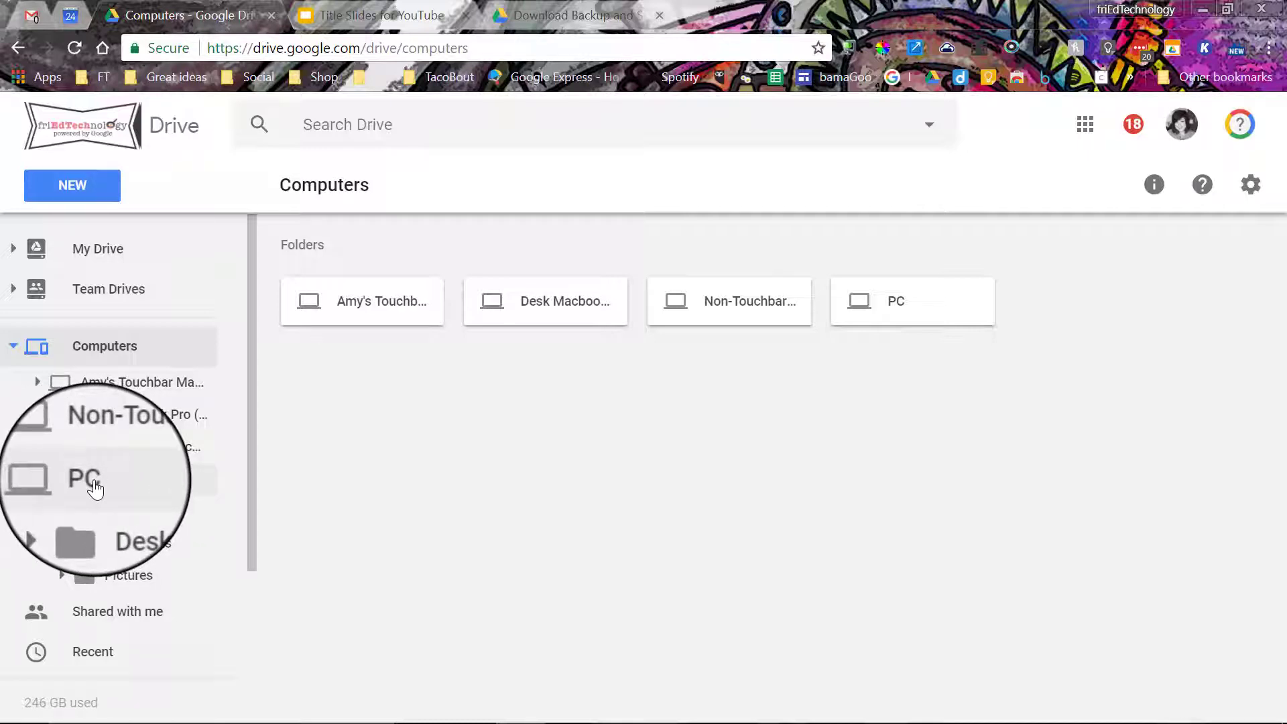
pyautogui.doubleClick(882, 299)
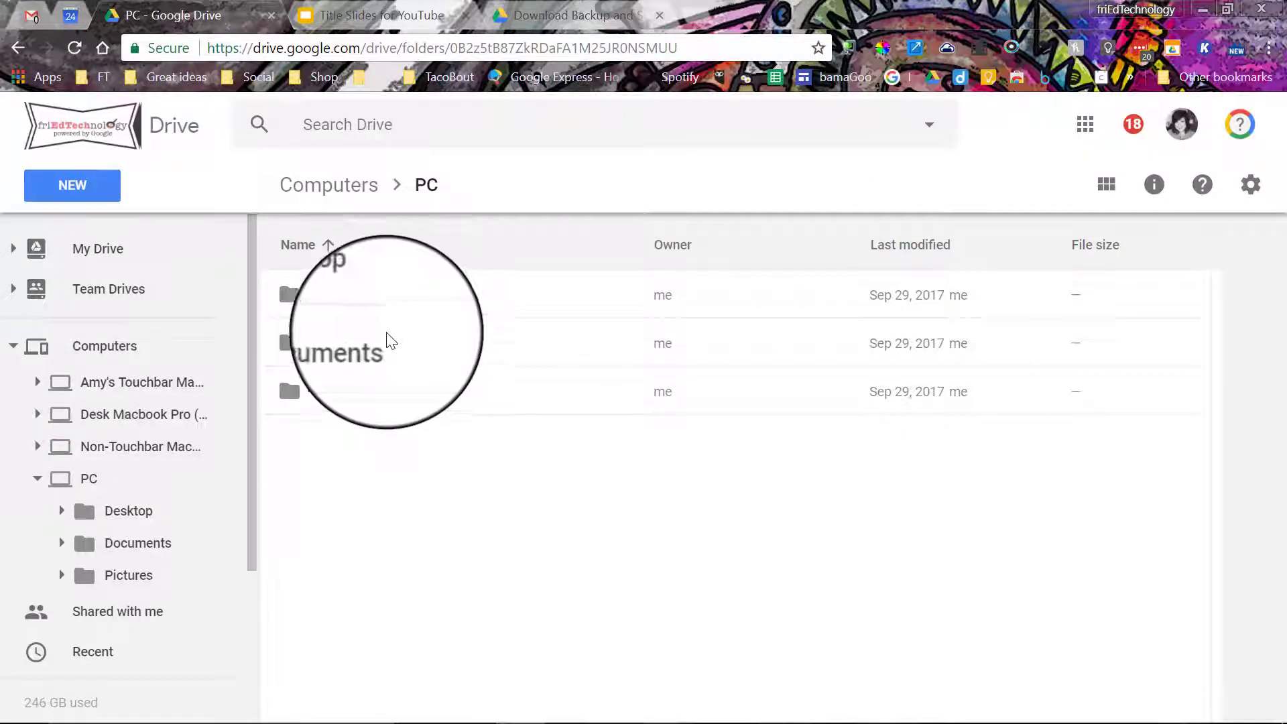
pyautogui.doubleClick(344, 297)
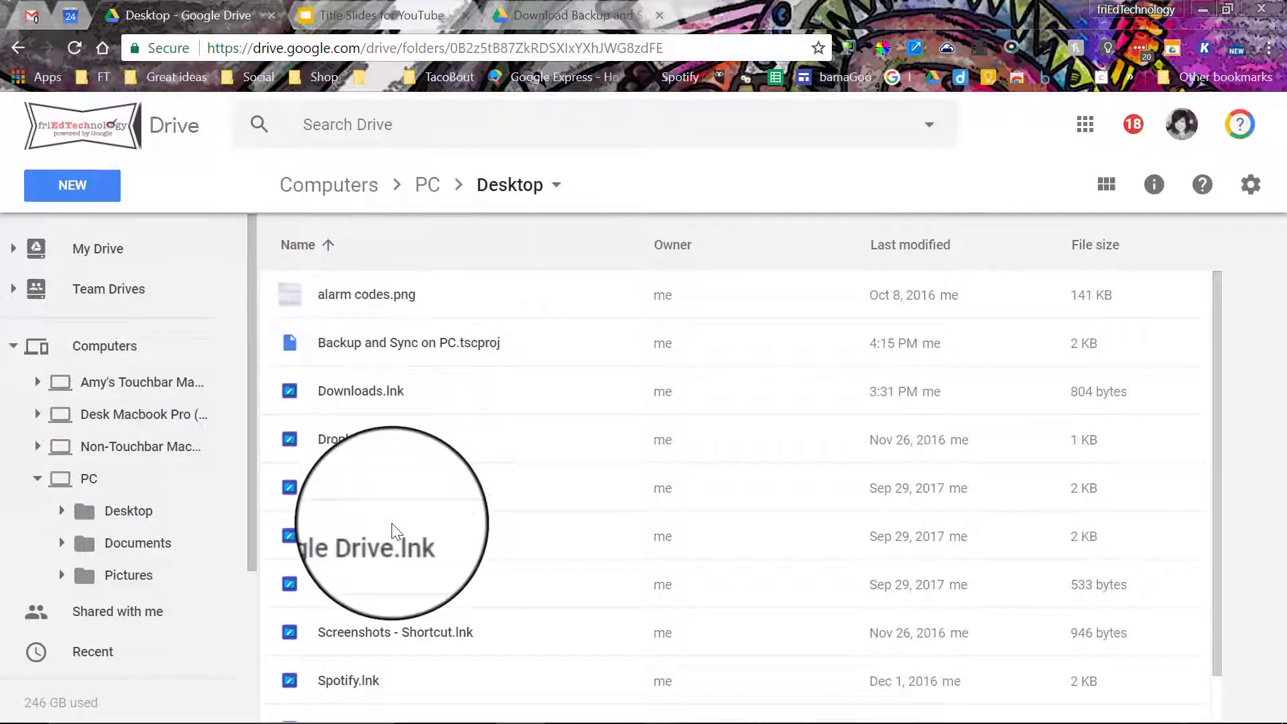
# Select alarm codes.png in Desktop, then browse the PC's Documents and Pictures folders.
pyautogui.scroll(-1, 392, 530)
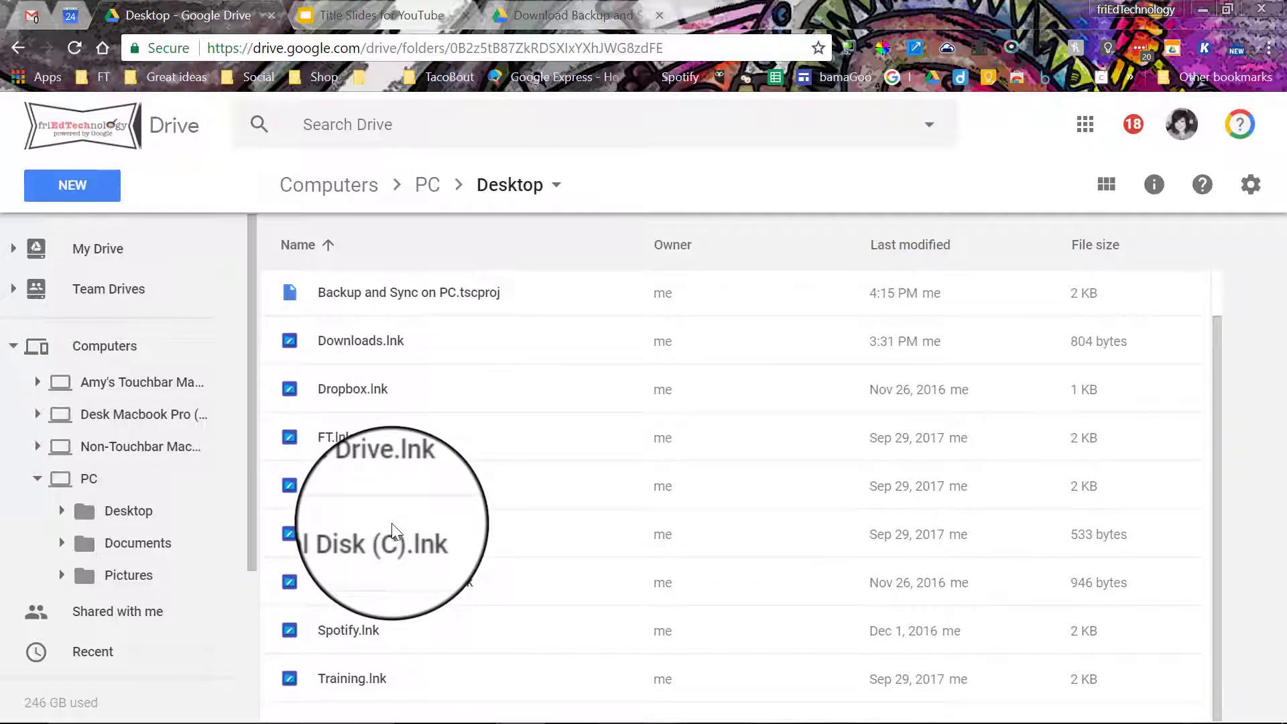
pyautogui.scroll(1, 392, 529)
pyautogui.click(365, 302)
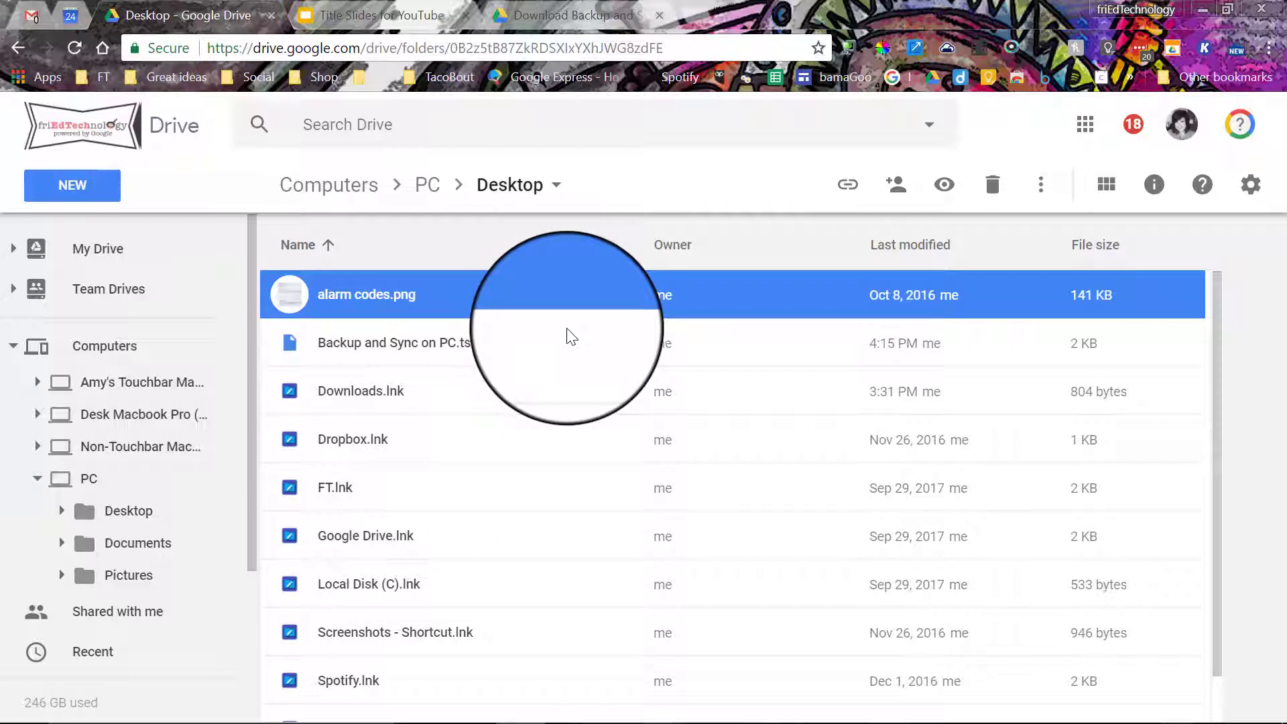
pyautogui.click(134, 555)
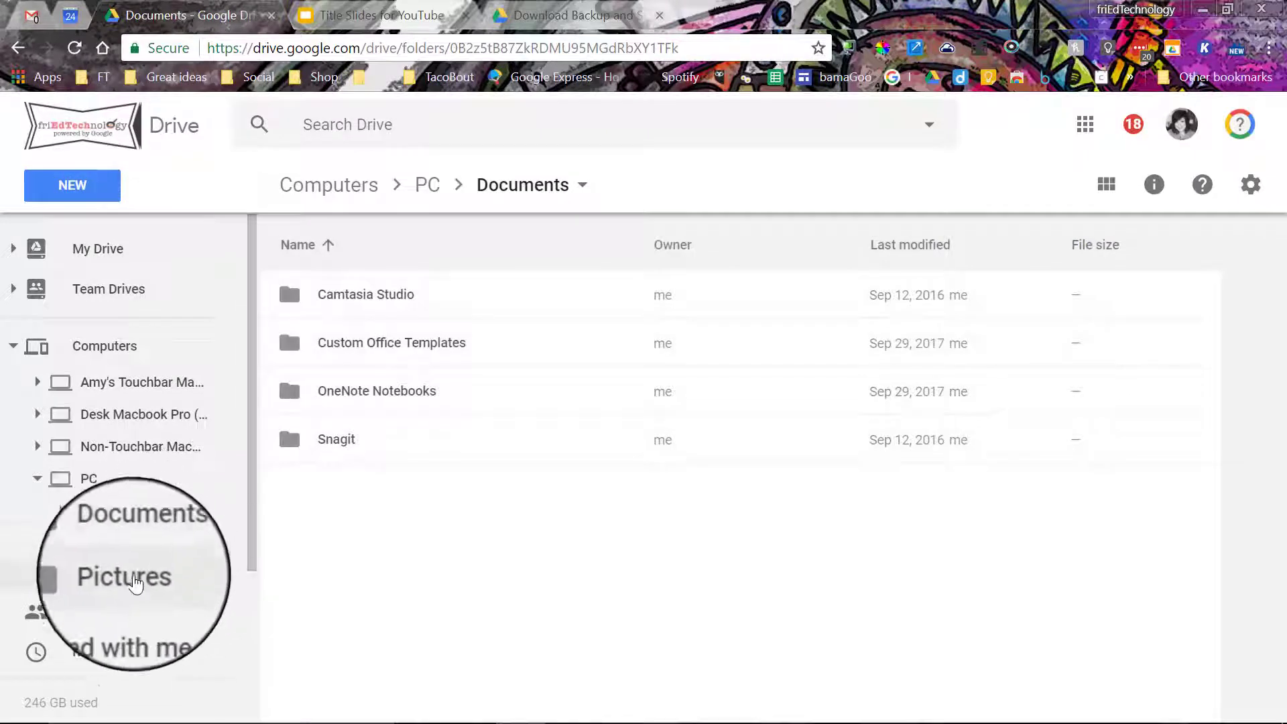
pyautogui.click(129, 585)
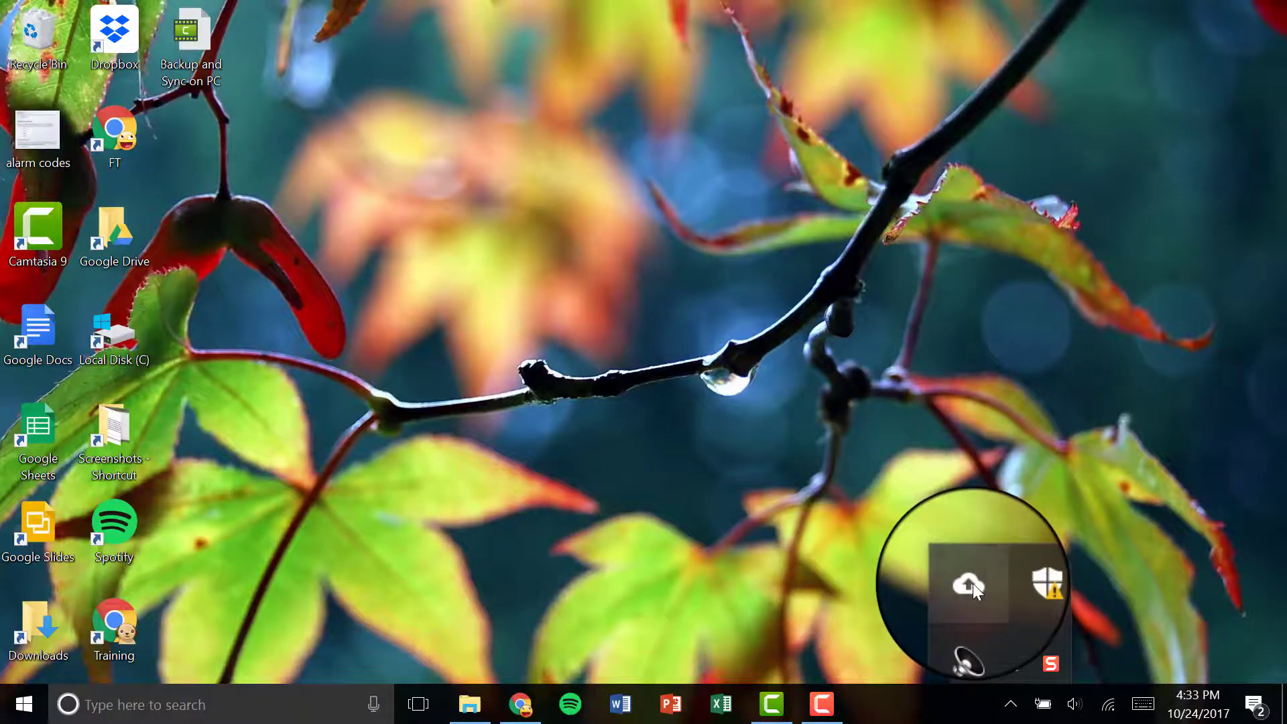
# Reopen Backup and Sync Preferences on the PC section, showing Desktop, Documents and Pictures checked.
pyautogui.click(971, 584)
pyautogui.click(1265, 248)
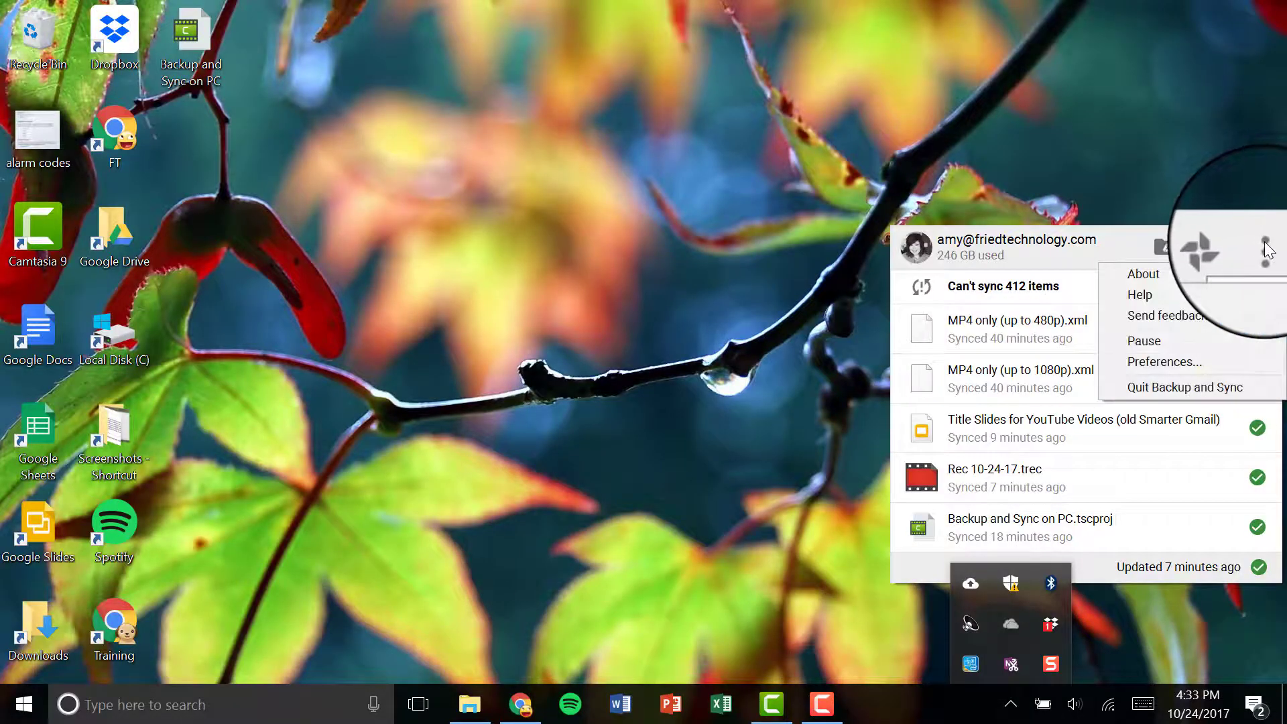
pyautogui.click(1185, 363)
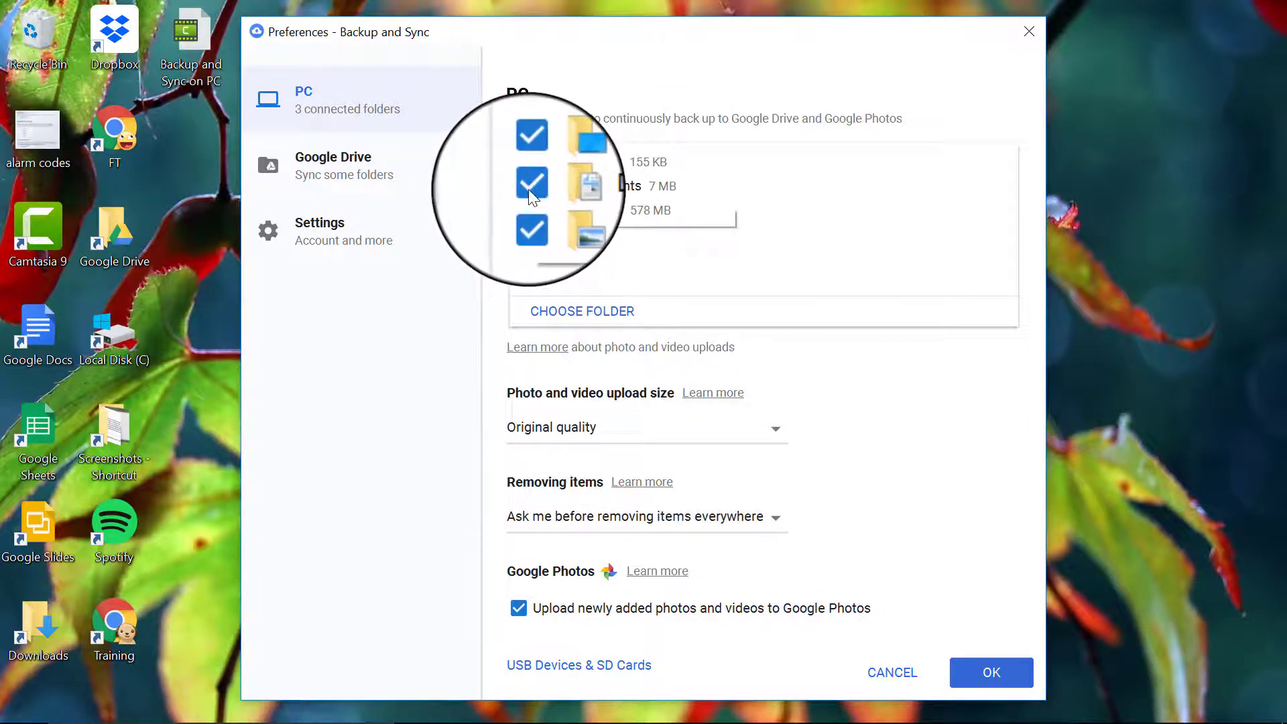
# Cancel the Choose a directory picker and open Local Disk (C:) in File Explorer instead.
pyautogui.click(564, 311)
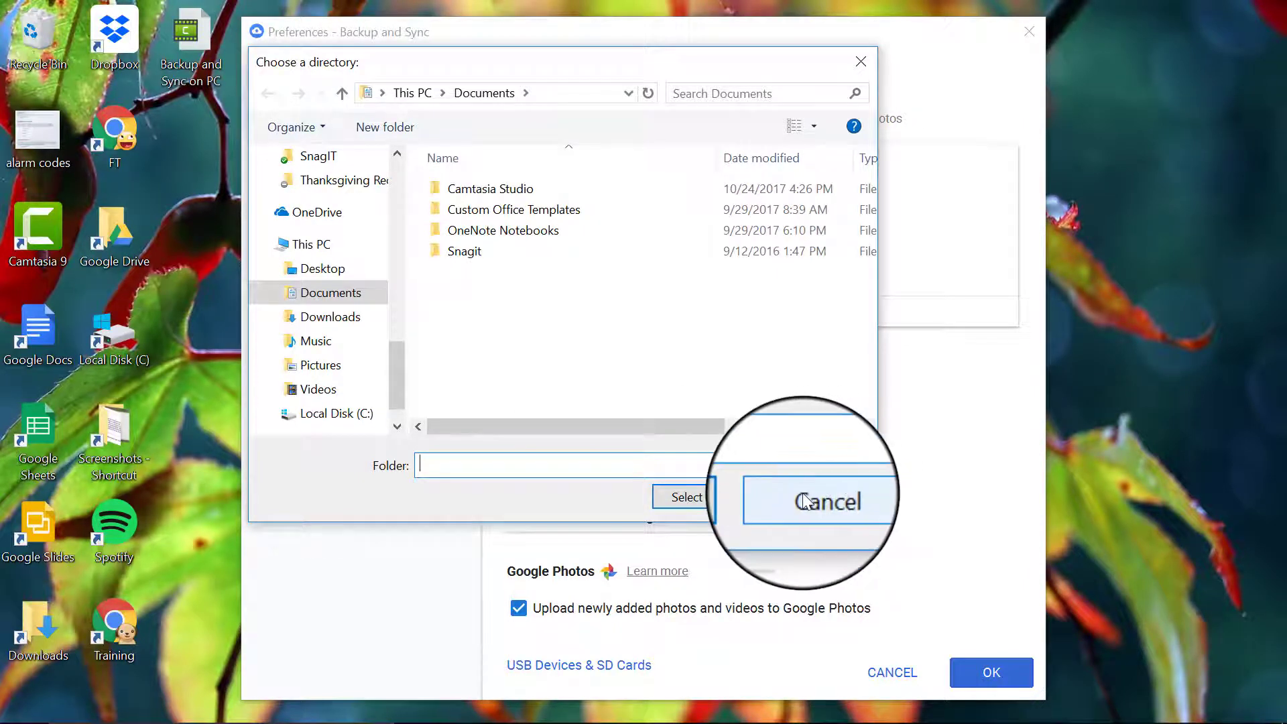
pyautogui.click(861, 62)
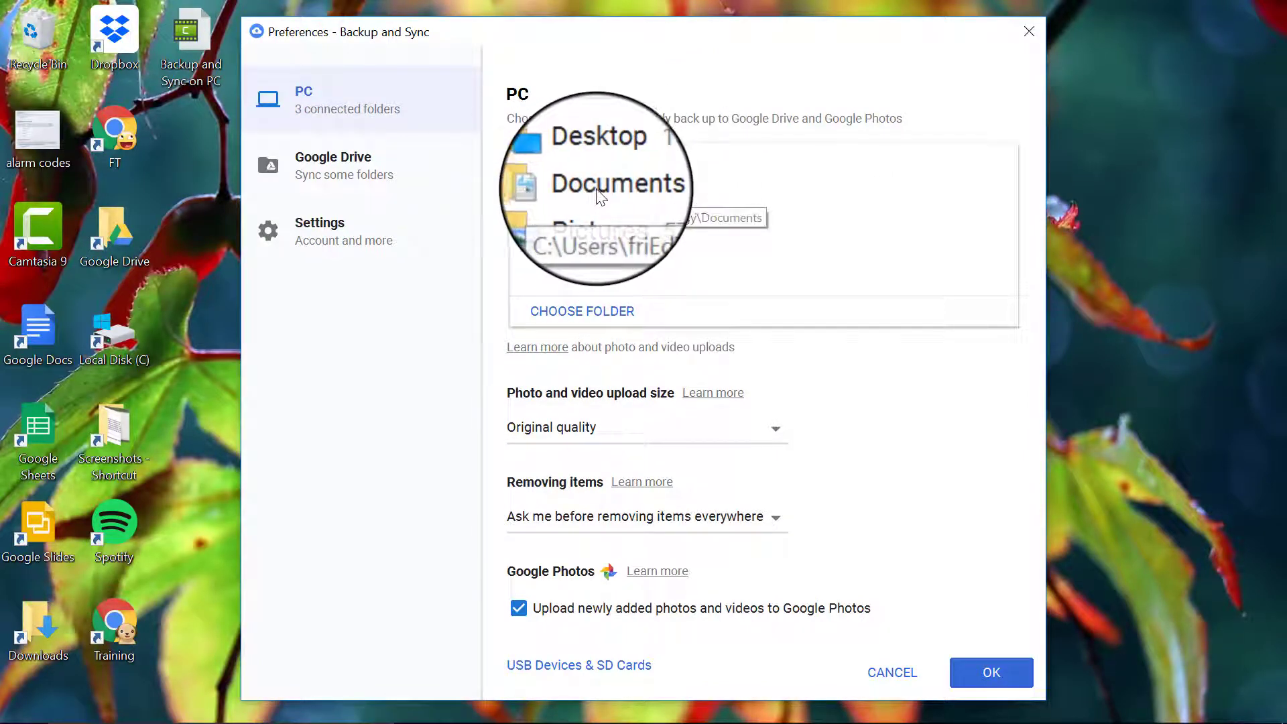
pyautogui.doubleClick(134, 339)
pyautogui.moveTo(491, 509); pyautogui.dragTo(498, 477)
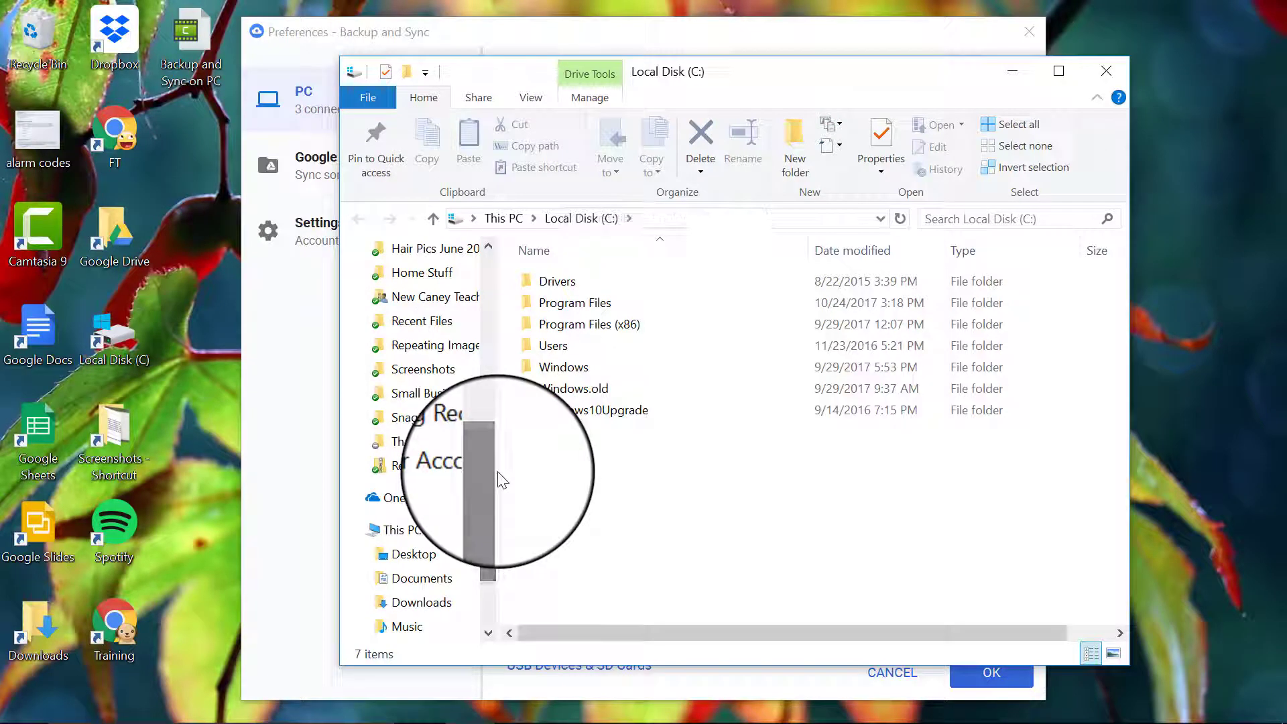